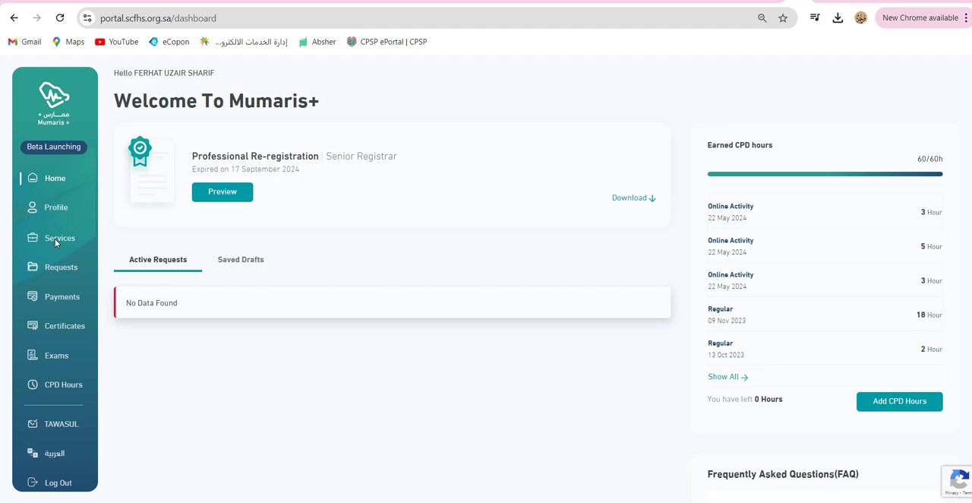
Start a new Renew Registration application from the list of available services.
left_click(55, 239)
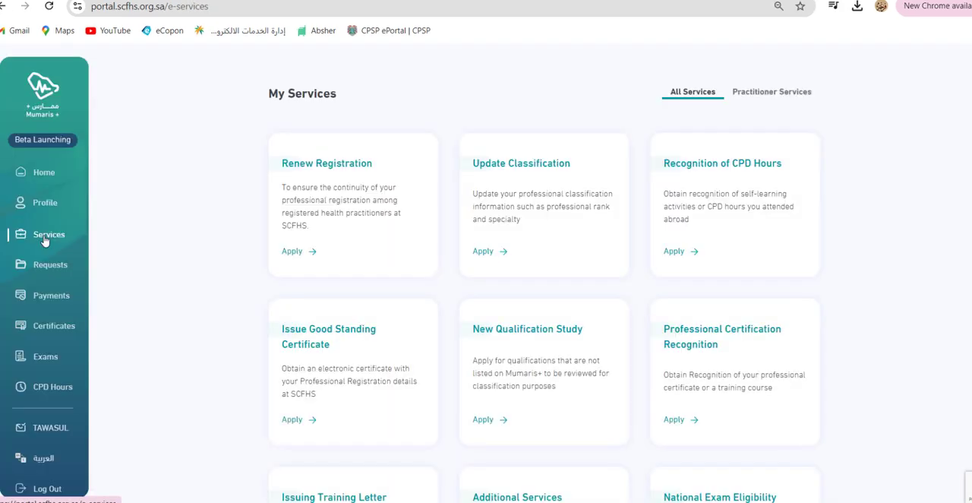
left_click(293, 251)
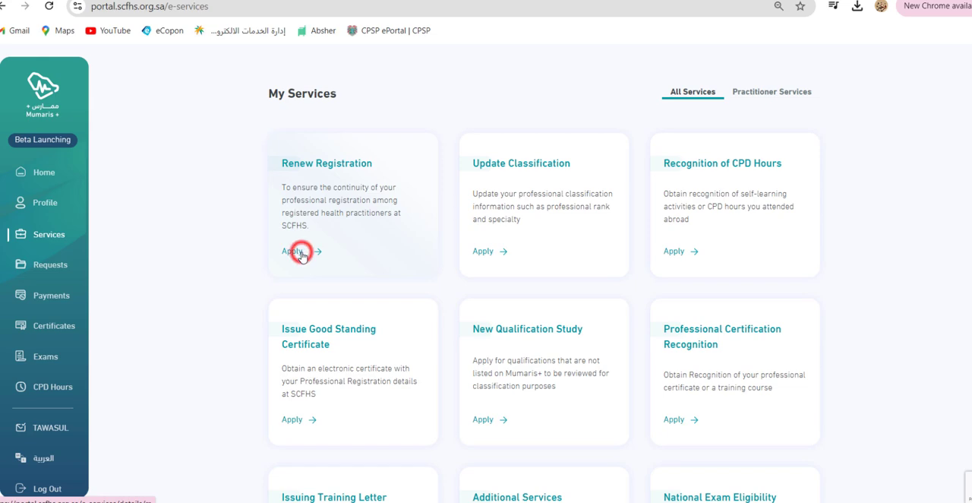
scroll(398, 229, "down", 5)
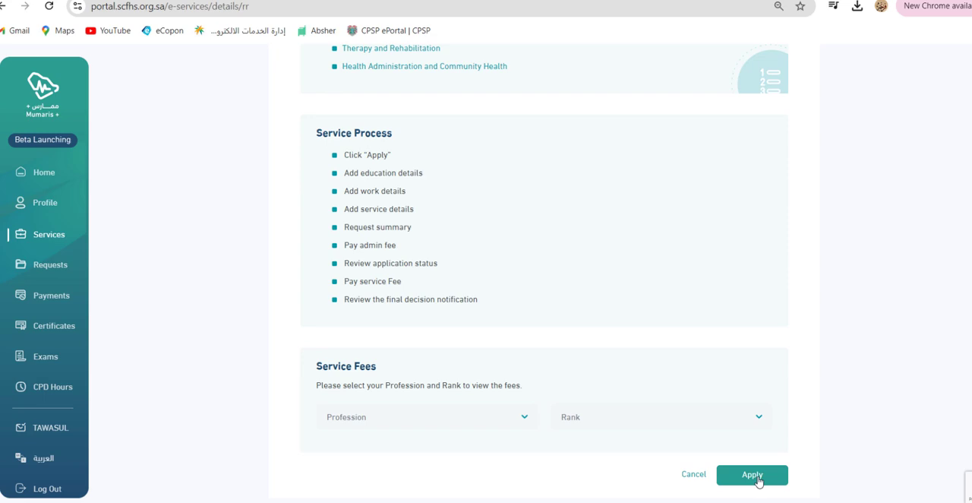
left_click(754, 475)
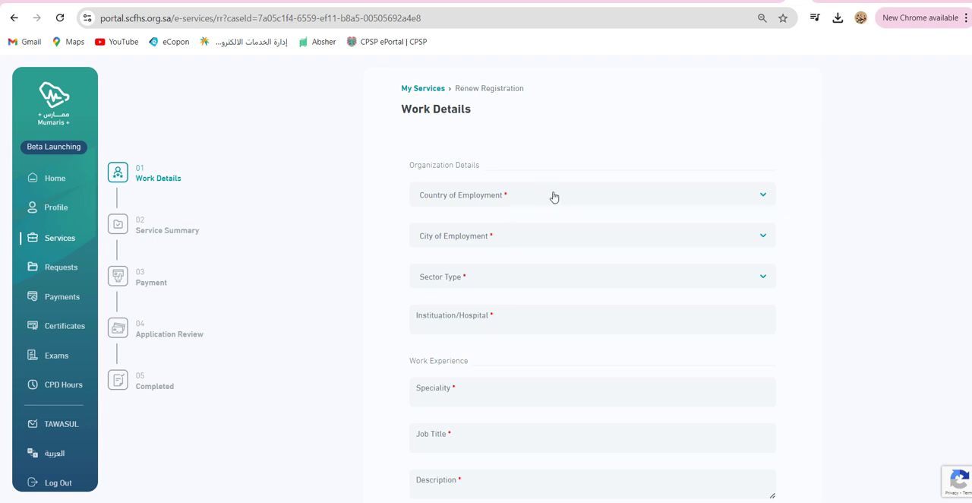
Fill in the organization details with country Saudi Arabia, city Medina, sector type Private and institution Safa AL Madina Hospital.
left_click(554, 196)
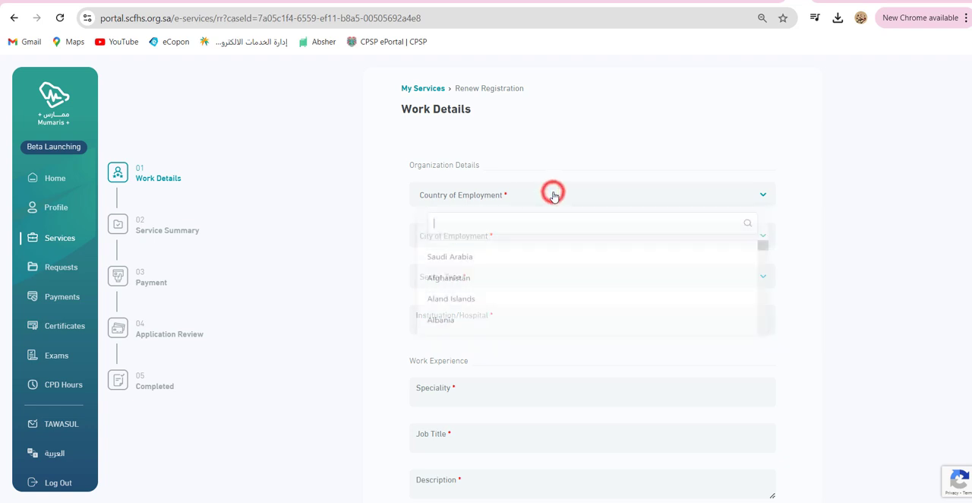
left_click(469, 261)
left_click(510, 235)
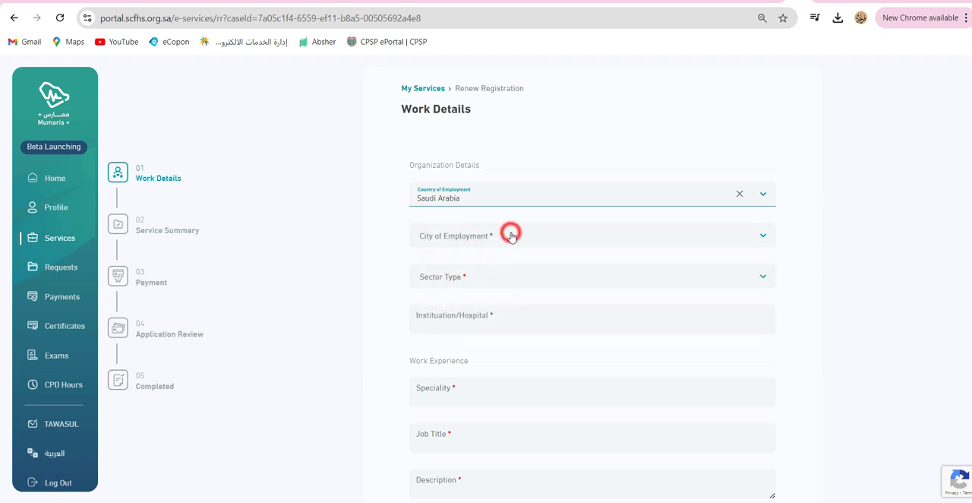
type("medi")
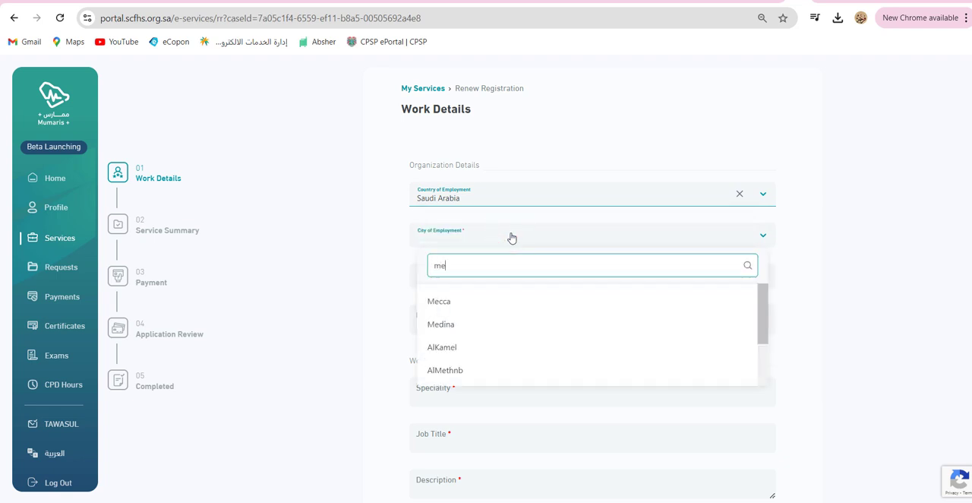
left_click(499, 298)
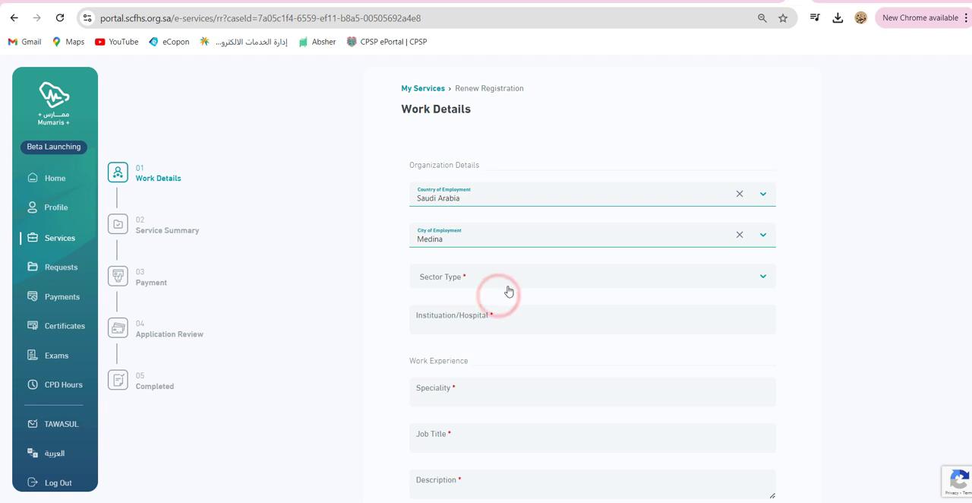
left_click(508, 277)
left_click(487, 343)
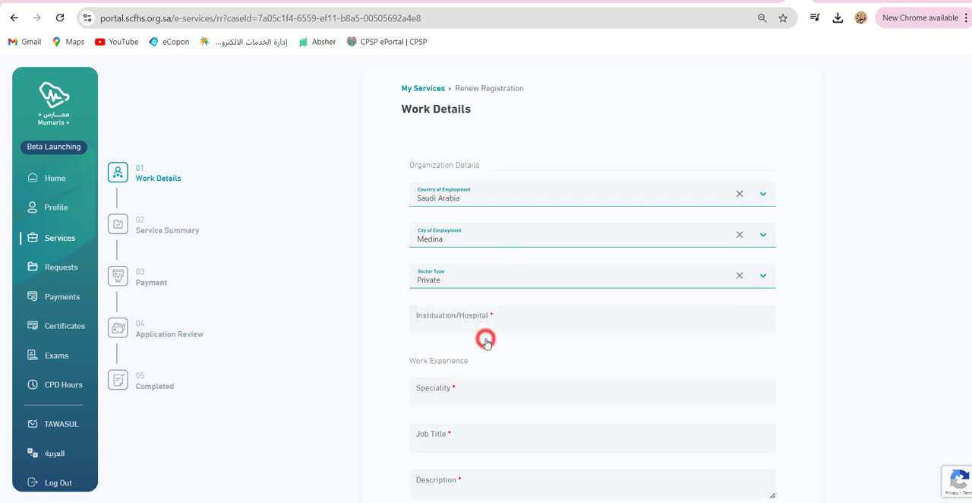
left_click(501, 314)
type("Safa AL Madina Hospital")
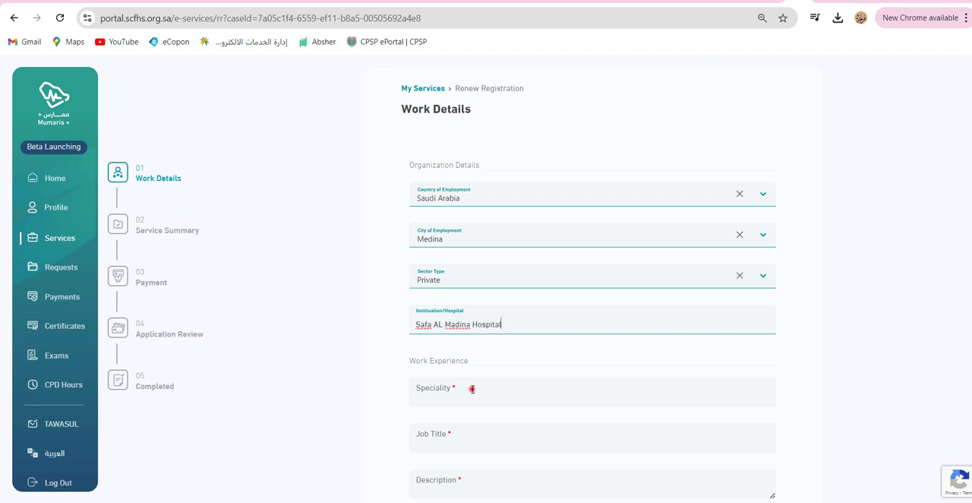
Enter Obstetrics and Gynecology as the speciality under Work Experience.
left_click(473, 389)
scroll(495, 343, "down", 3)
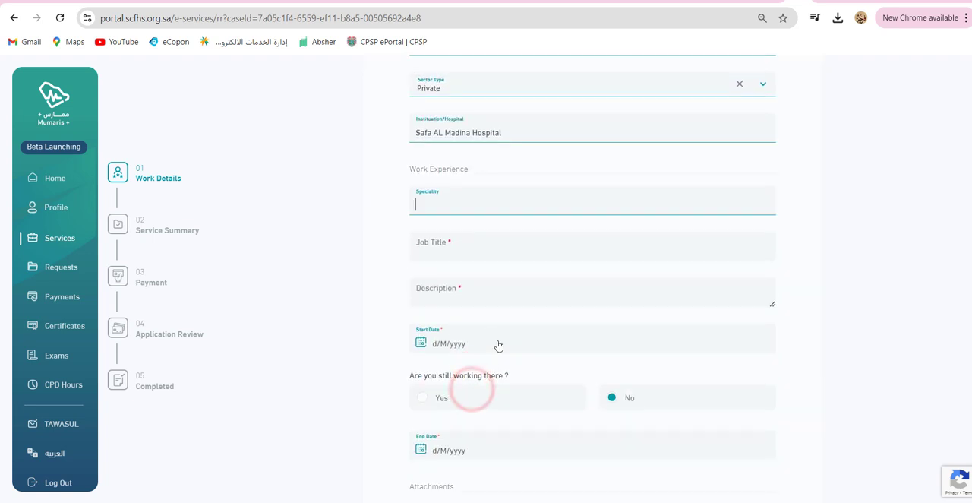
type("0")
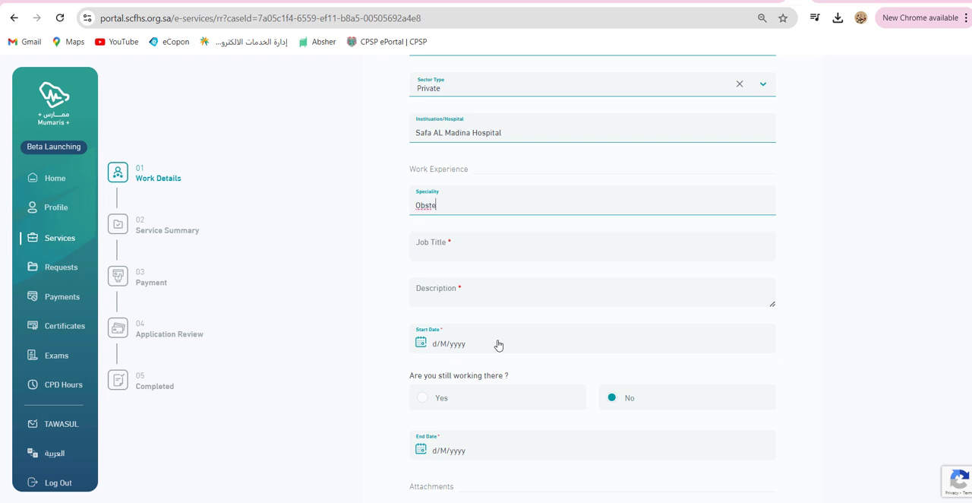
type("bstetrics and Gynecology")
Enter Senior Registrar as the job title and Doctor as the job description.
key("Tab")
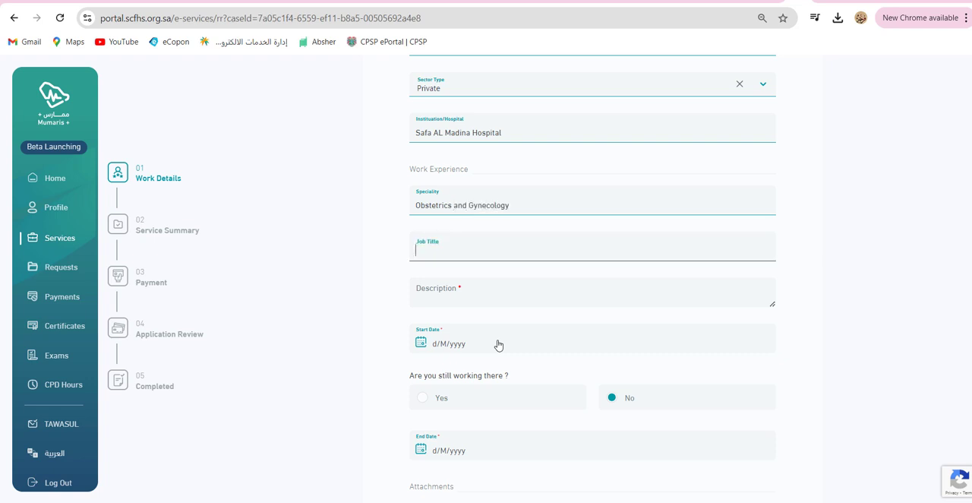
type("Seni")
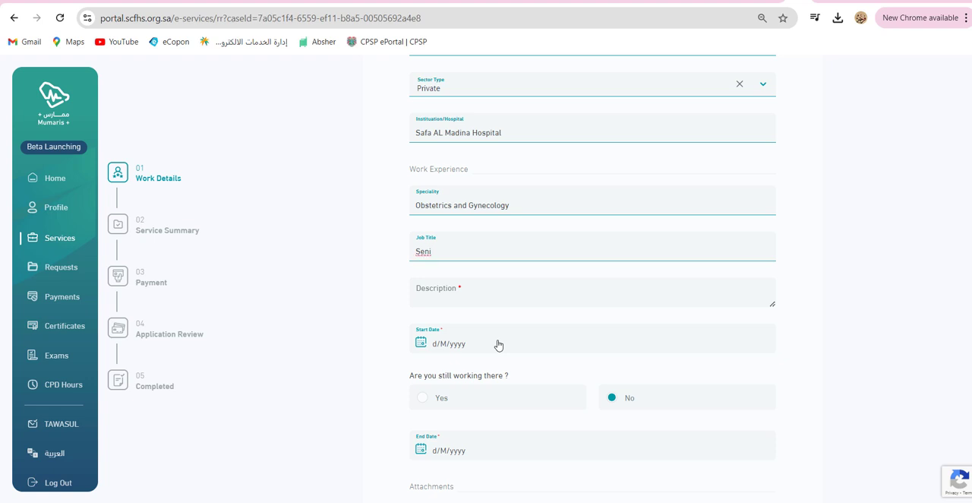
type("our")
key("BackSpace")
key("Tab")
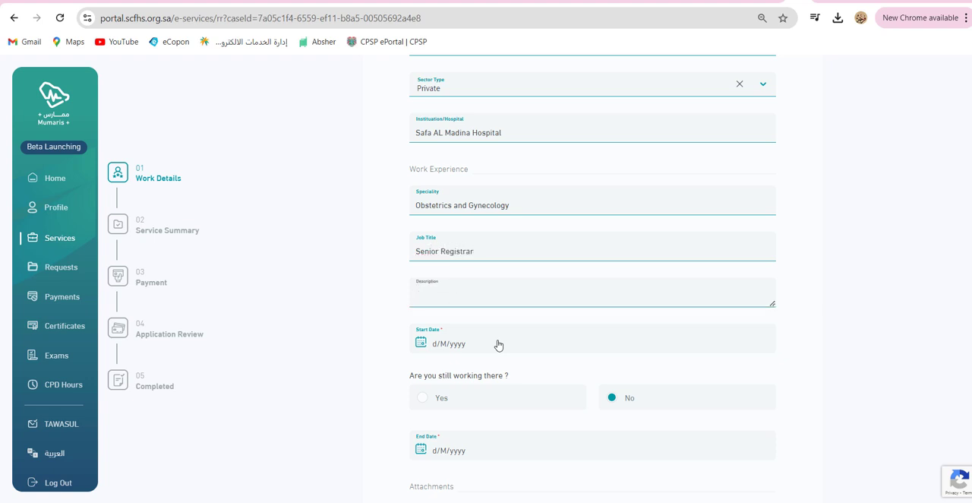
left_click(486, 296)
type("Doctor")
Set the job's start date to 17/7/2022 and answer Yes to still working there.
left_click(471, 344)
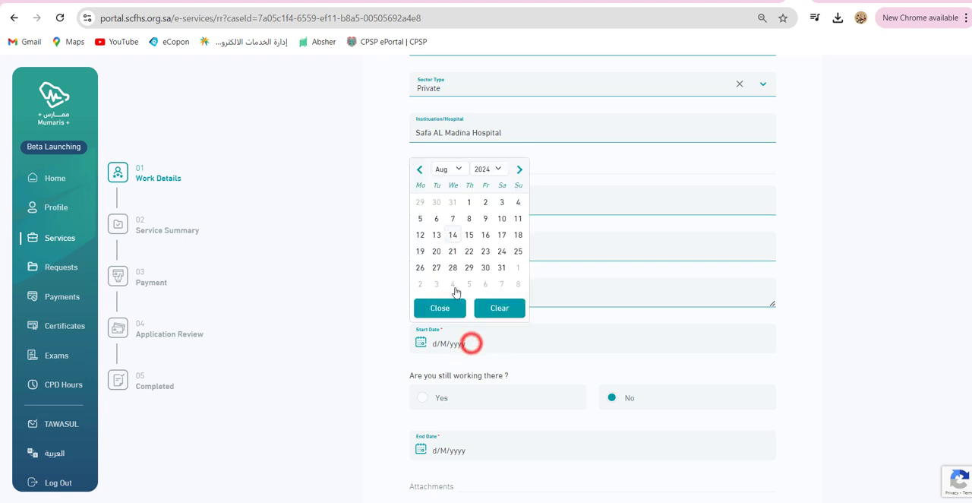
left_click(448, 168)
left_click(487, 168)
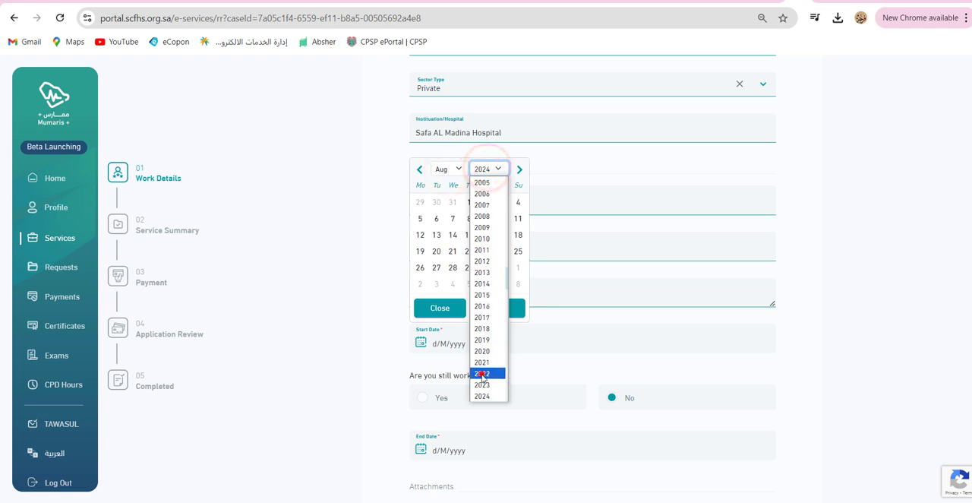
left_click(481, 372)
left_click(452, 235)
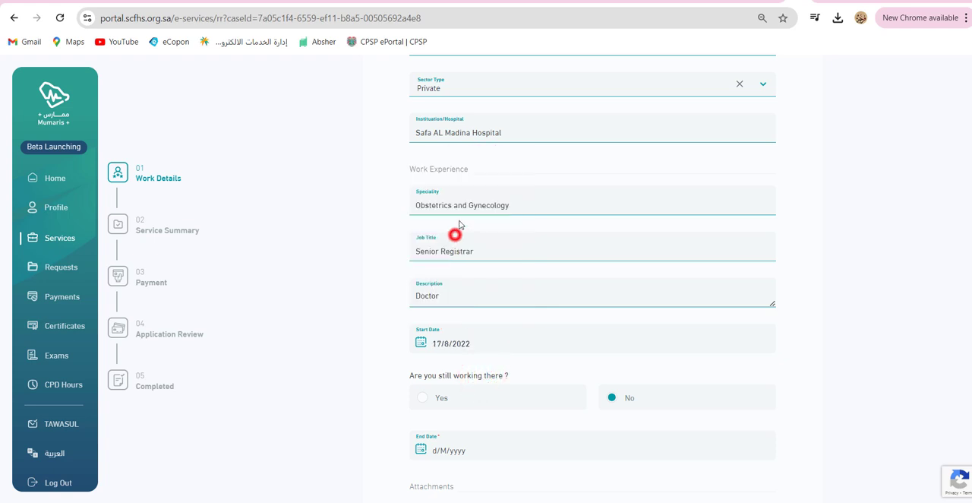
left_click(450, 343)
left_click(448, 168)
left_click(441, 250)
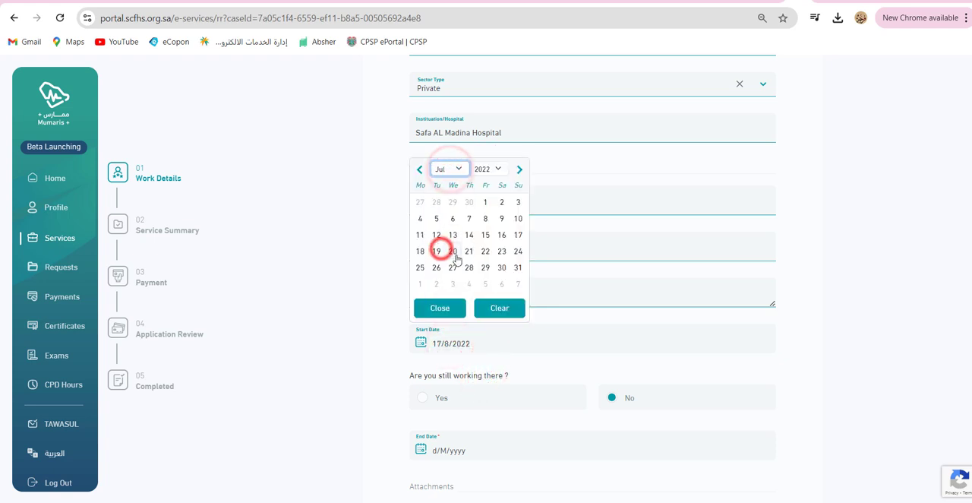
left_click(519, 235)
scroll(486, 259, "down", 2)
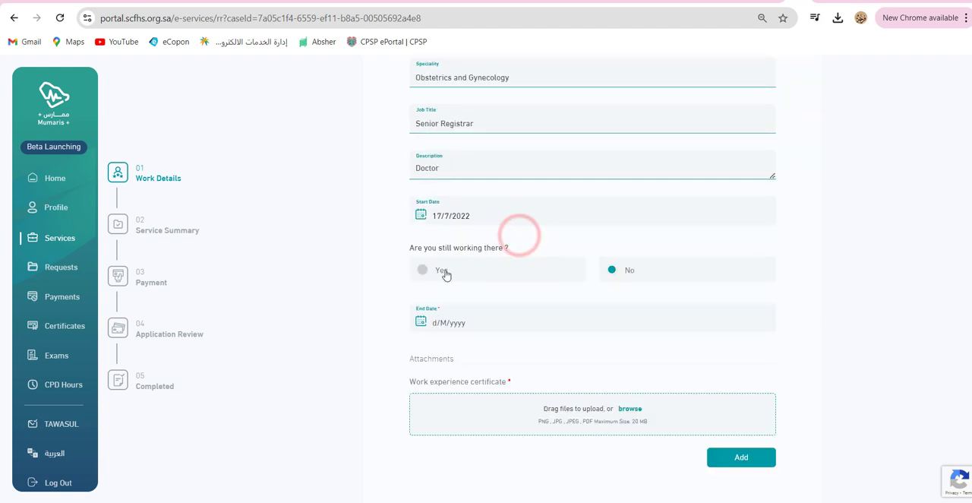
left_click(426, 272)
Upload HRMANAGER.pdf from Downloads as the work identification letter and add the work entry to the application.
scroll(491, 280, "down", 1)
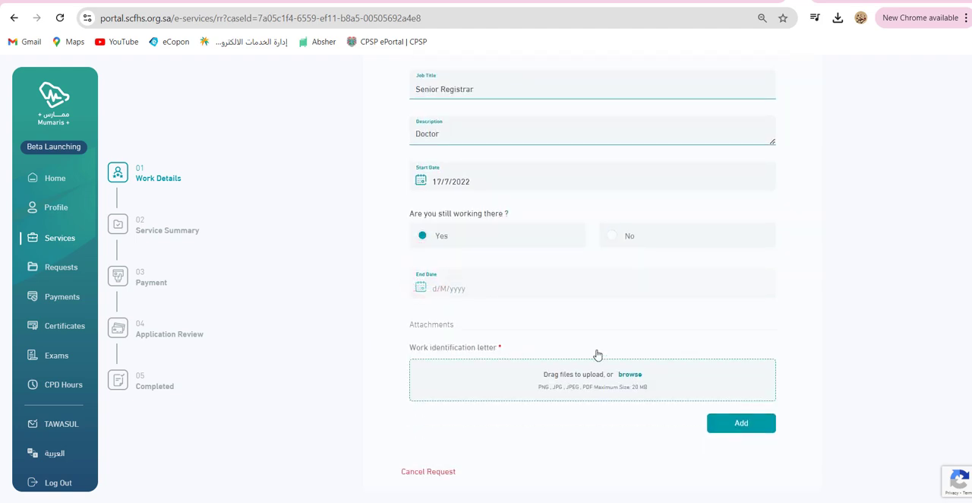
left_click(630, 376)
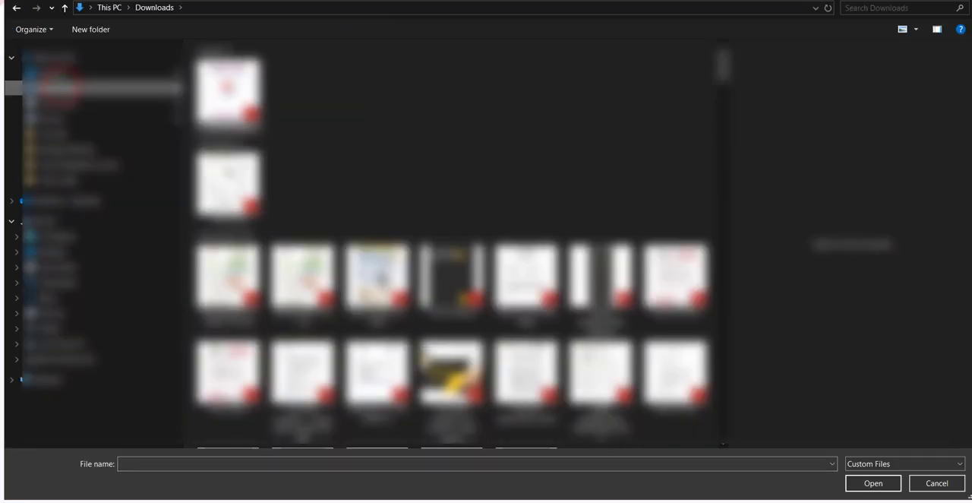
left_click(227, 87)
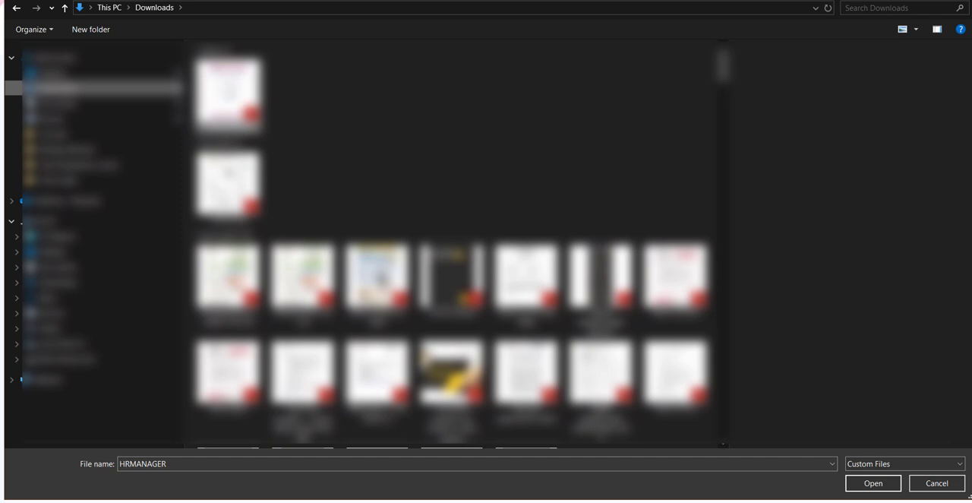
left_click(874, 484)
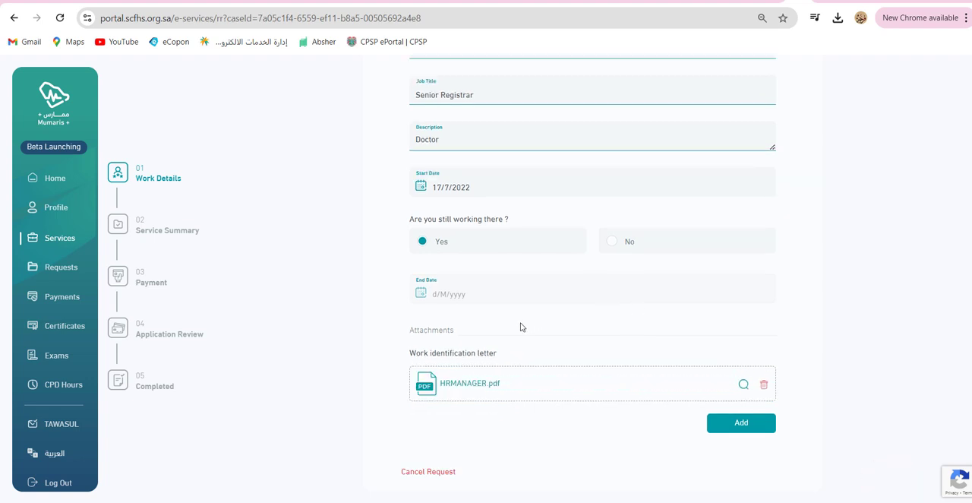
left_click(756, 426)
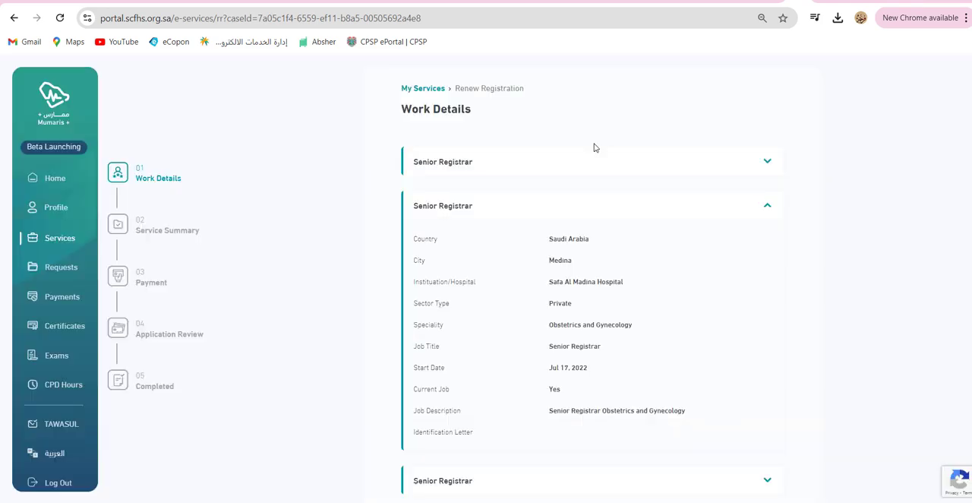
Review the newly added Senior Registrar entry and the professional license details, and continue to the service summary.
left_click(683, 158)
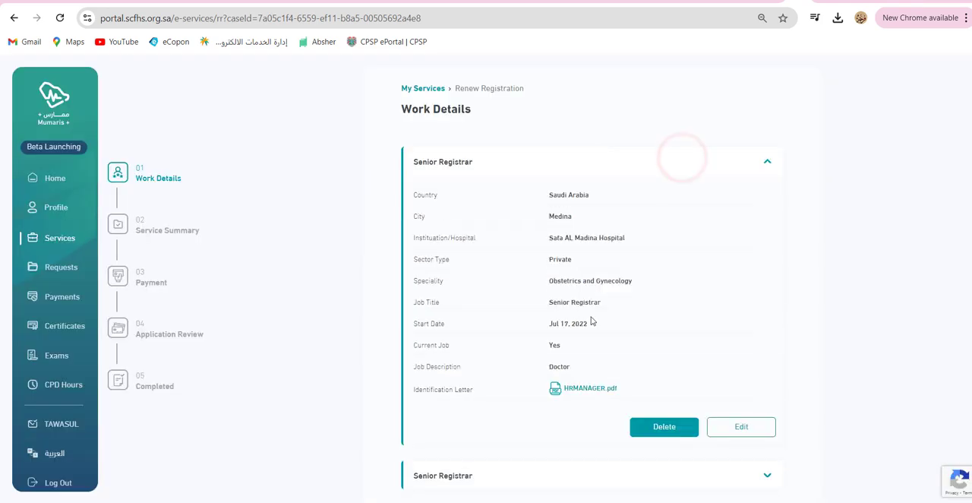
scroll(592, 321, "down", 2)
scroll(592, 320, "down", 3)
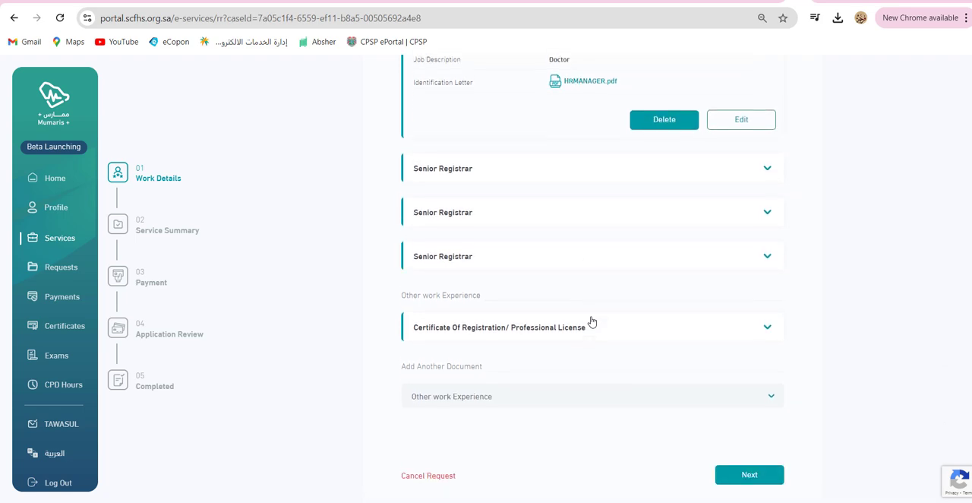
scroll(592, 321, "up", 3)
scroll(592, 321, "down", 1)
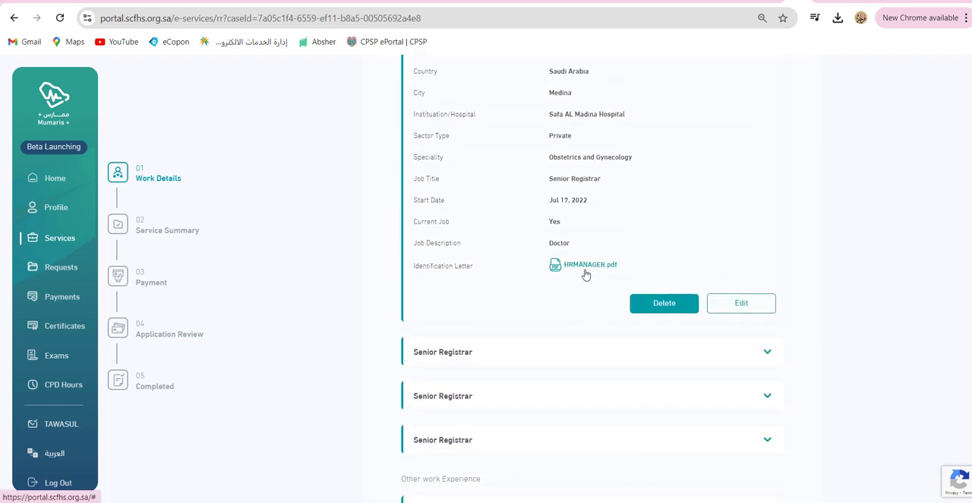
scroll(586, 275, "down", 3)
left_click(766, 317)
scroll(766, 471, "down", 2)
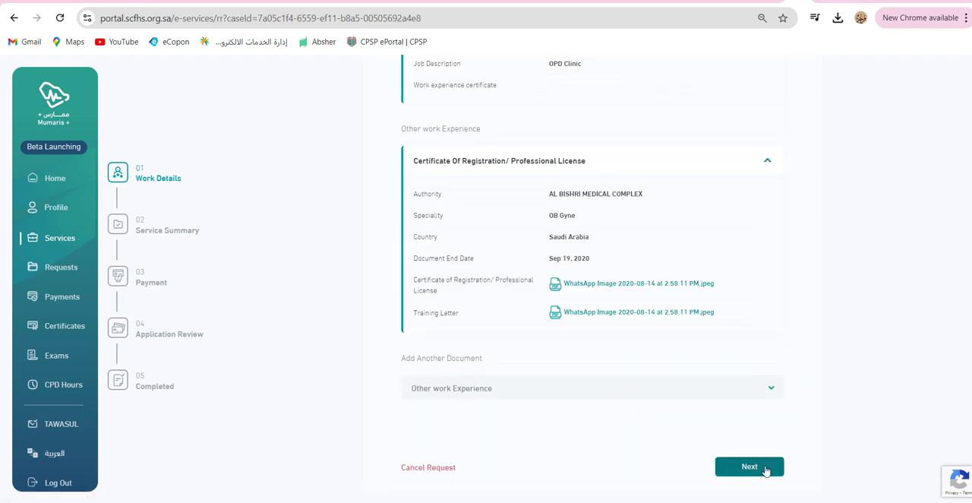
left_click(766, 468)
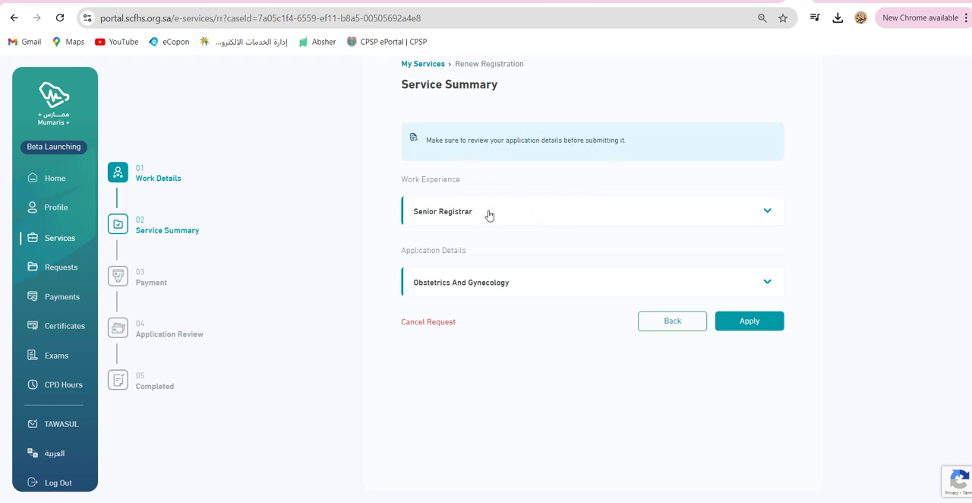
Check the work experience and application details in the service summary and apply to reach the payment stage.
left_click(539, 212)
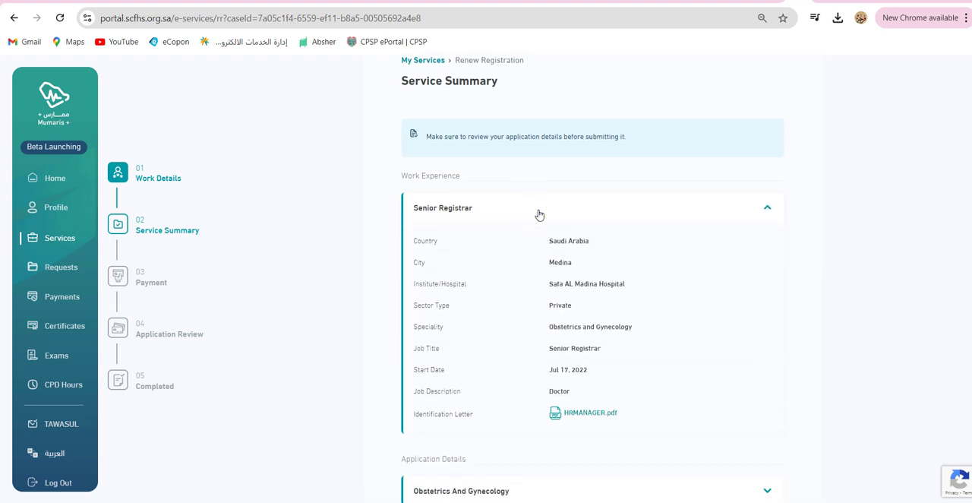
scroll(539, 215, "down", 1)
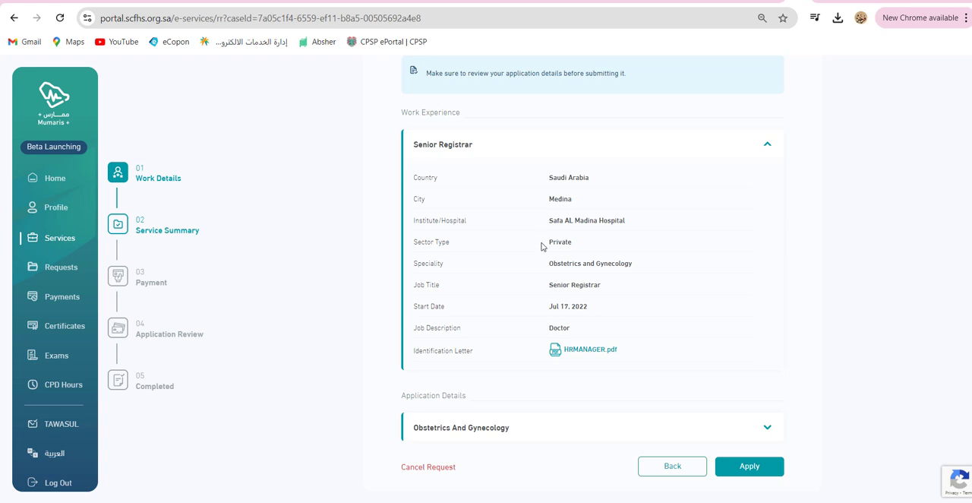
left_click(576, 427)
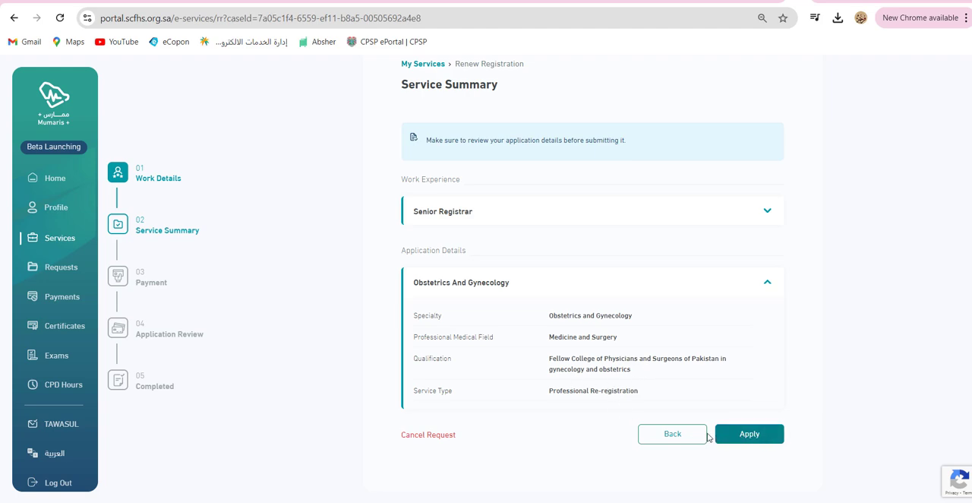
left_click(734, 436)
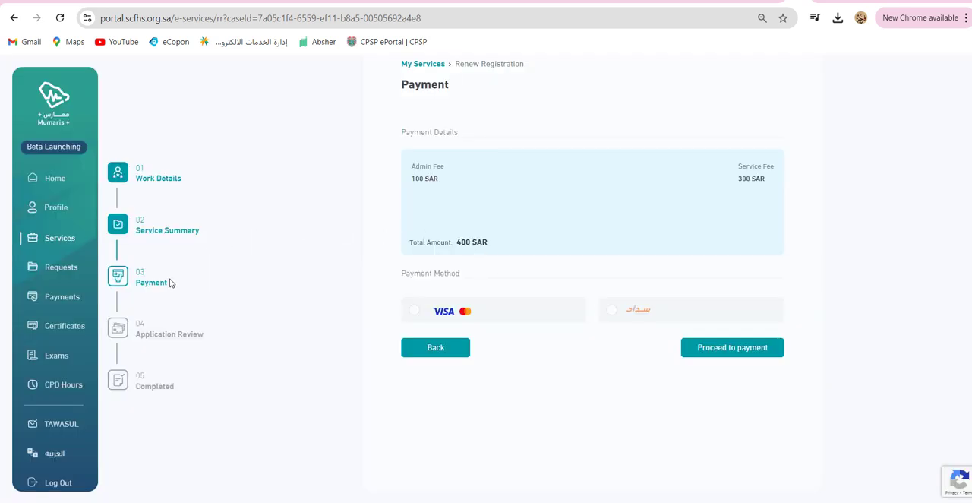
scroll(474, 118, "up", 1)
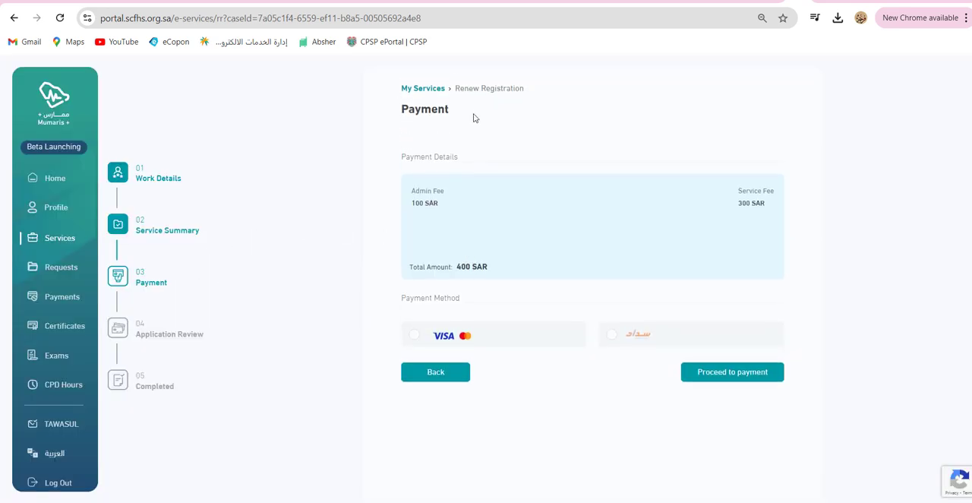
Choose the Visa/Mastercard payment method for the registration renewal and proceed to the card payment form.
scroll(436, 274, "down", 1)
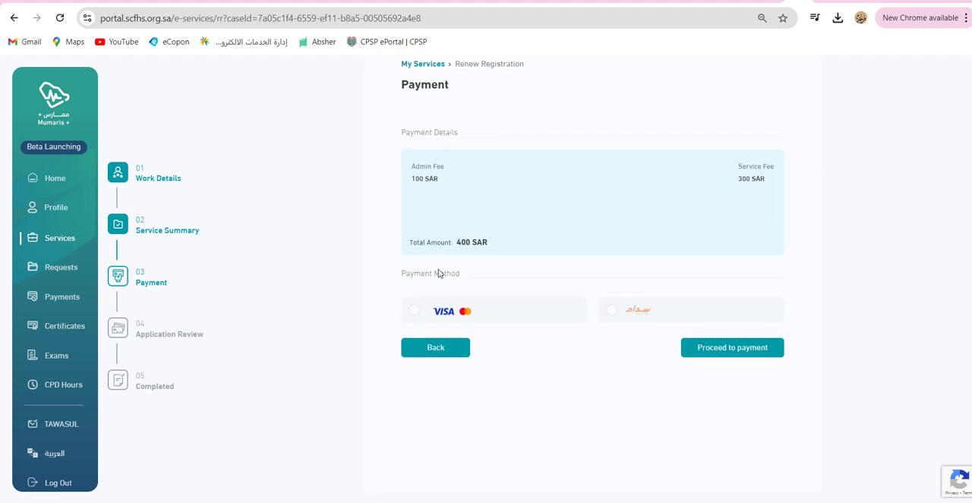
left_click(415, 312)
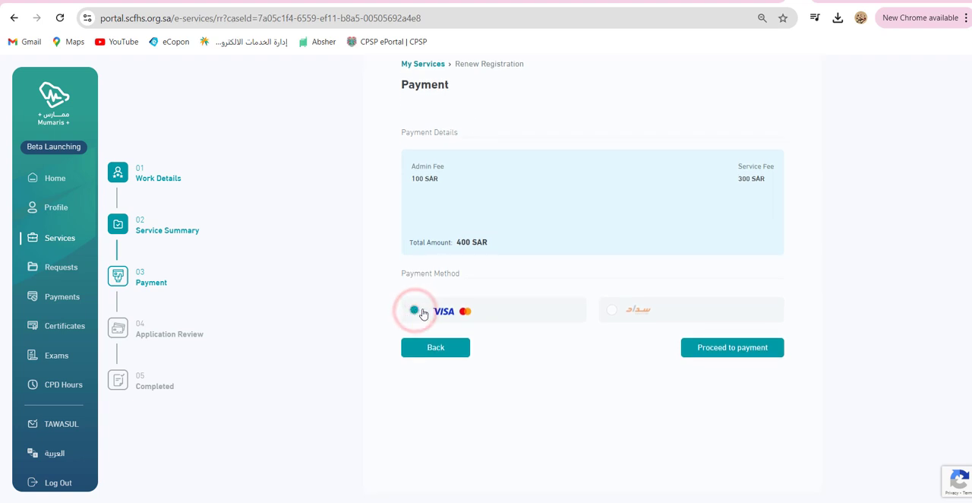
left_click(742, 349)
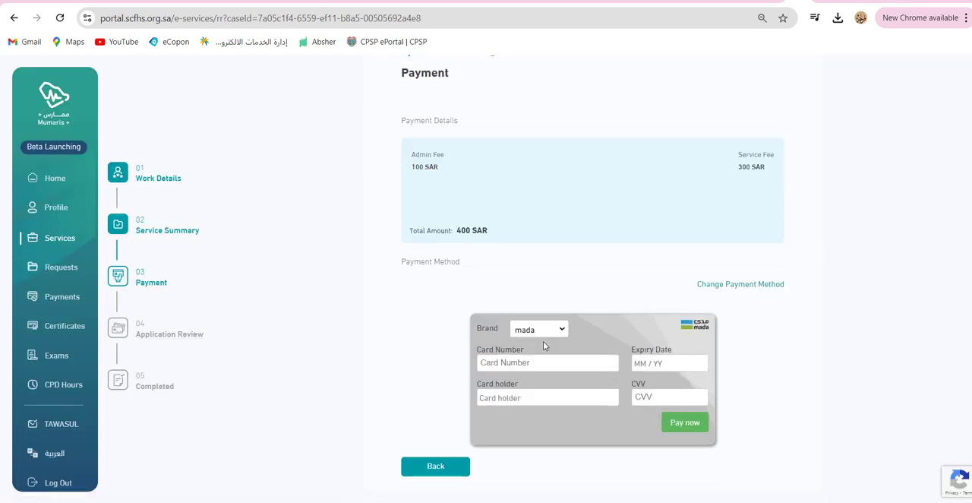
Set the card brand to Visa, fill in the card number, expiry date, card holder and CVV, and submit the payment.
left_click(545, 331)
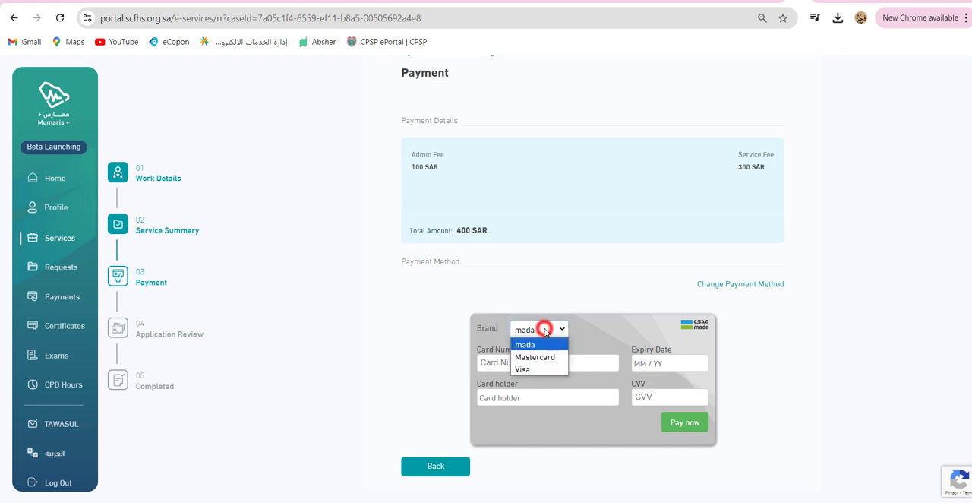
left_click(534, 368)
left_click(533, 364)
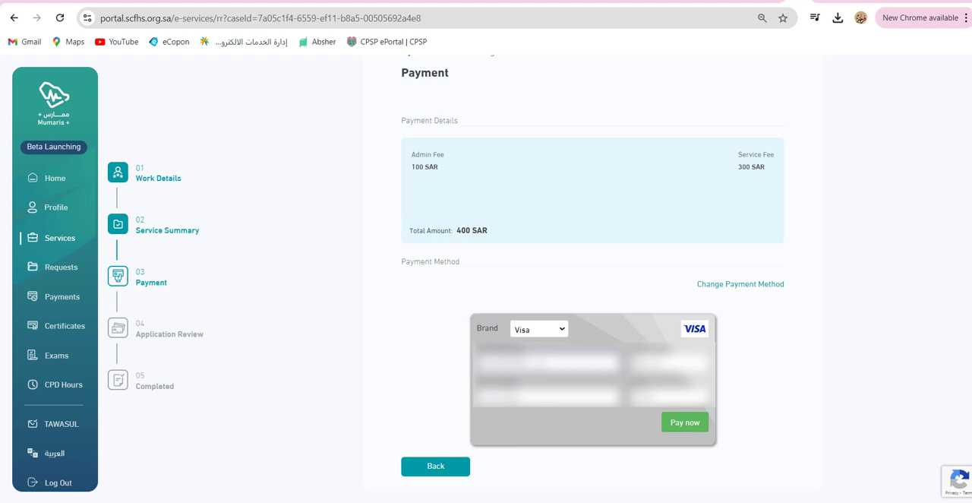
left_click(695, 423)
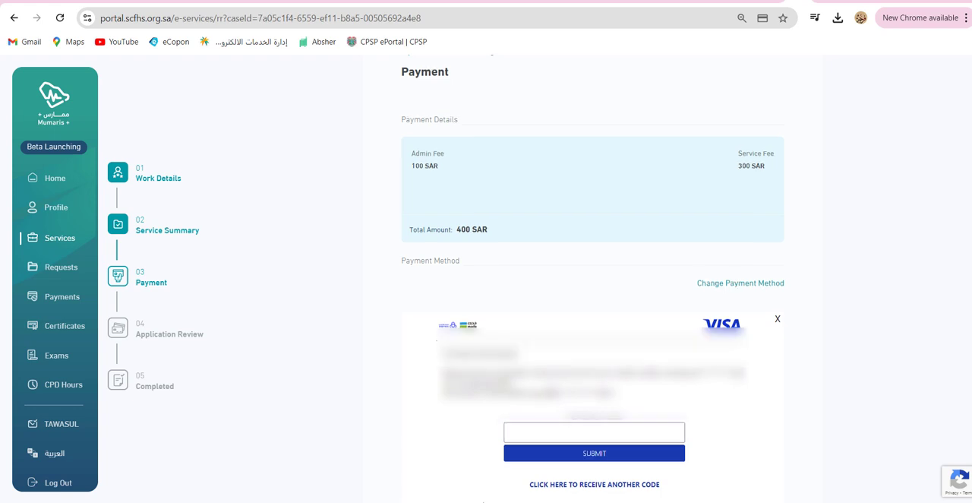
Enter the verification code in the Visa purchase authentication form and submit it.
scroll(578, 326, "down", 2)
left_click(586, 304)
scroll(586, 306, "down", 1)
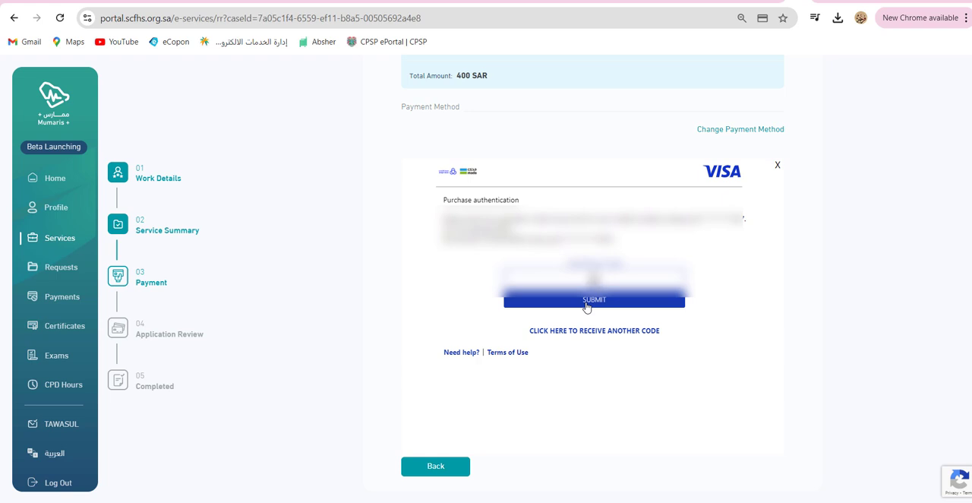
type("*****")
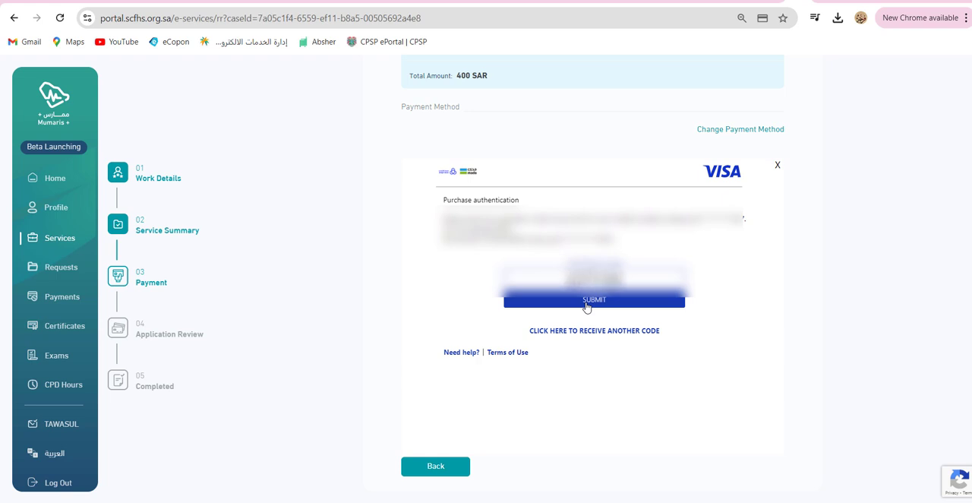
left_click(586, 302)
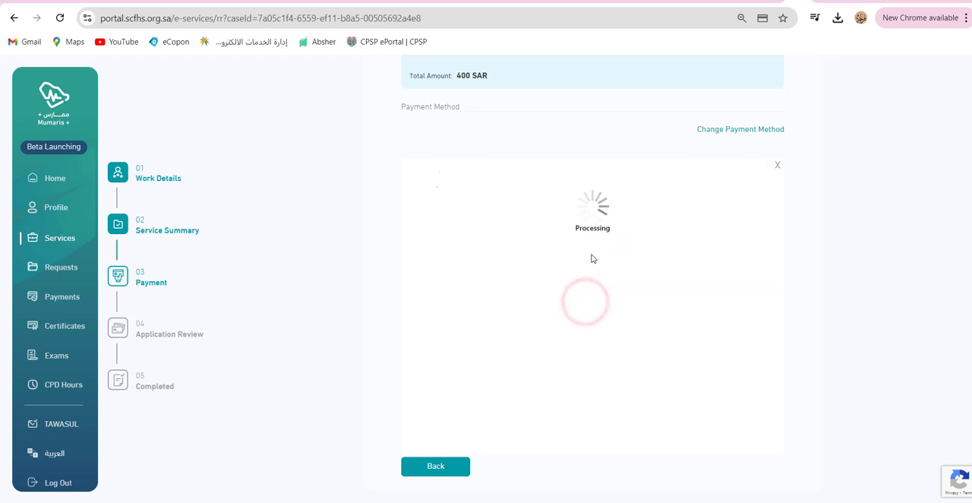